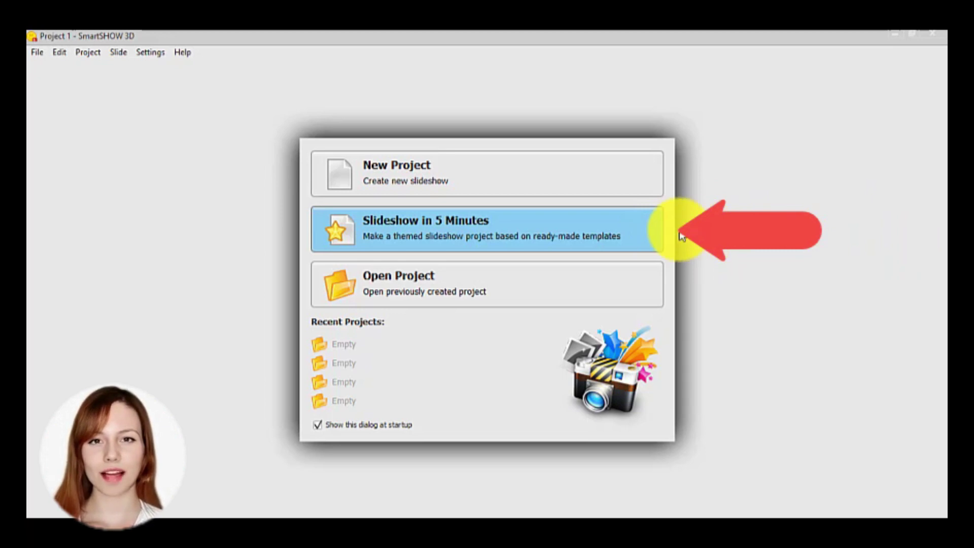
Choose 'Slideshow in 5 Minutes' to bring up the Slideshow Wizard's template chooser.
{"action": "left_click", "coordinate": [654, 228]}
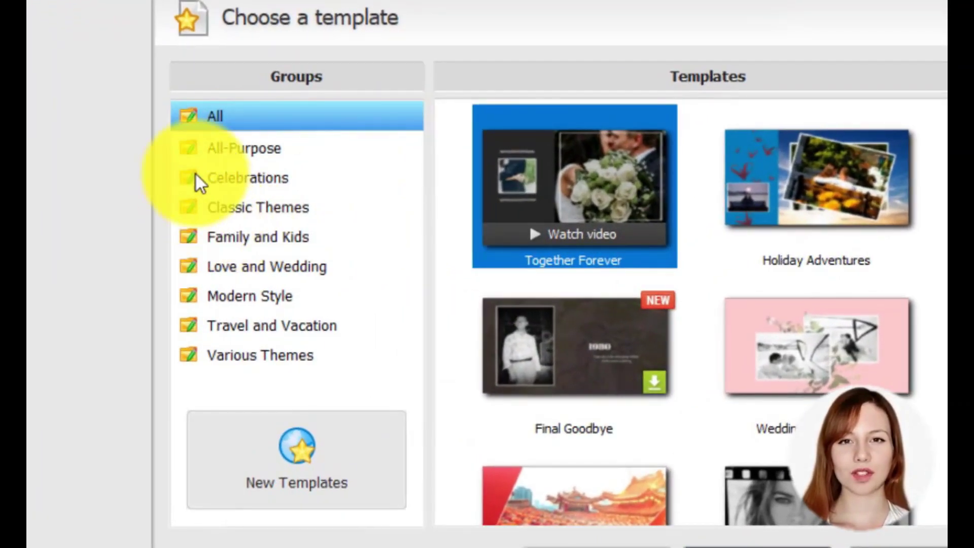
Browse the Celebrations through Various Themes template groups, then go back to All templates.
{"action": "left_click", "coordinate": [236, 177]}
{"action": "left_click", "coordinate": [238, 212]}
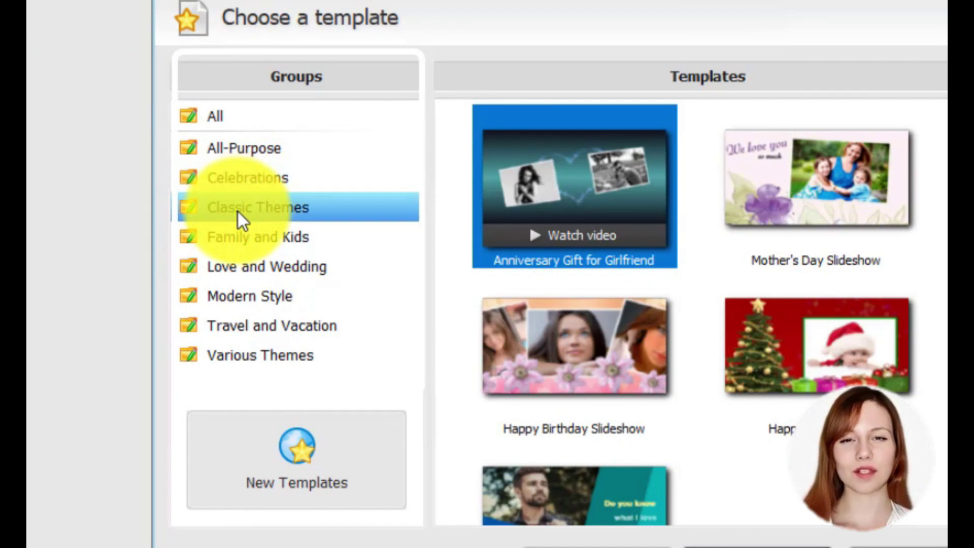
{"action": "left_click", "coordinate": [238, 238]}
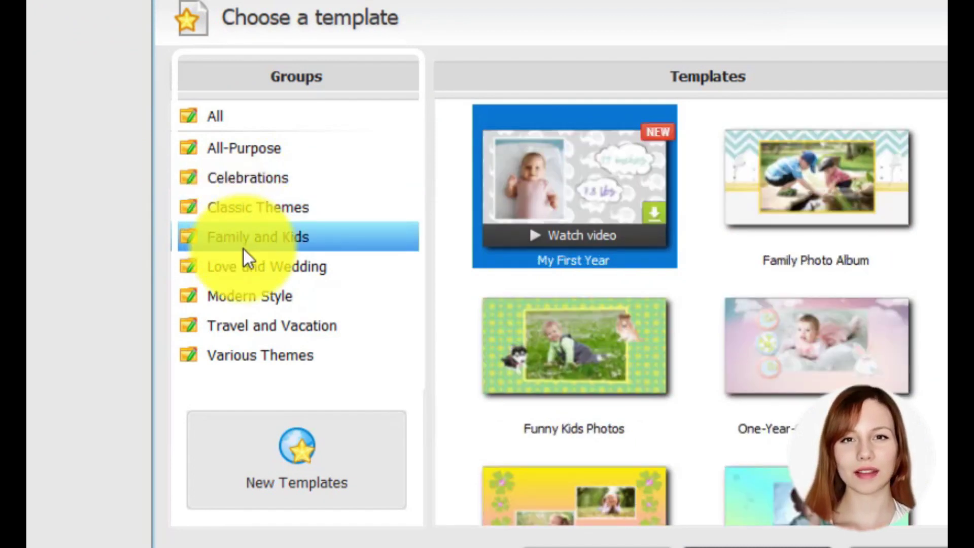
{"action": "left_click", "coordinate": [250, 273]}
{"action": "left_click", "coordinate": [242, 297]}
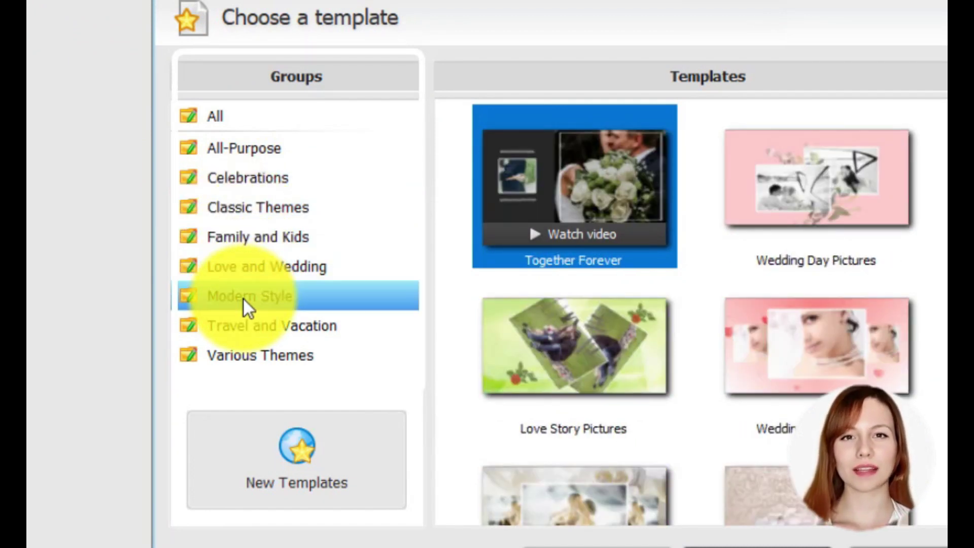
{"action": "left_click", "coordinate": [251, 327]}
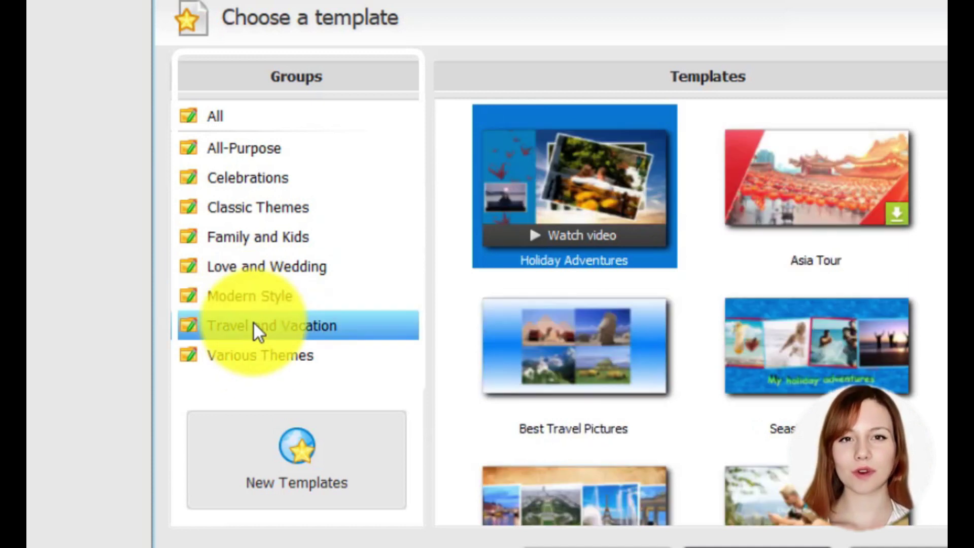
{"action": "left_click", "coordinate": [259, 357]}
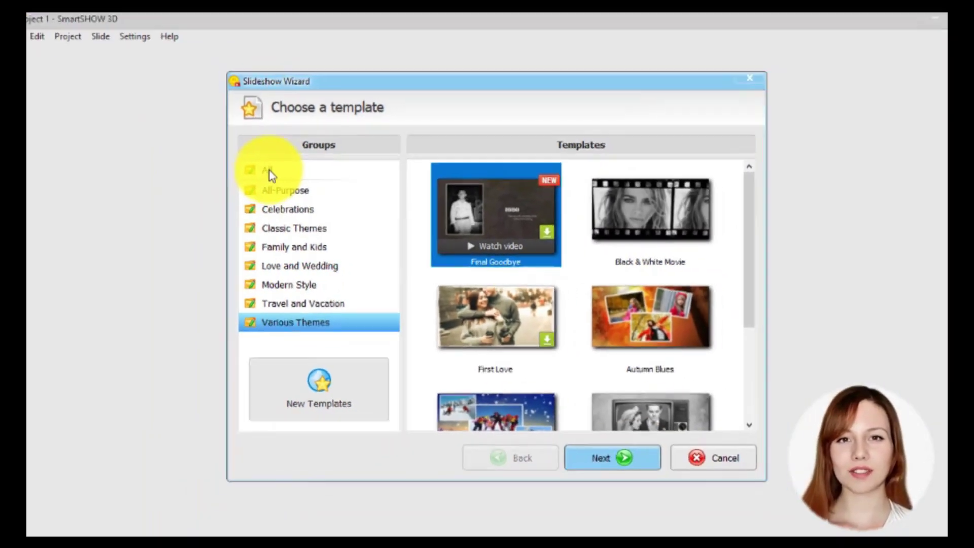
{"action": "left_click", "coordinate": [219, 121]}
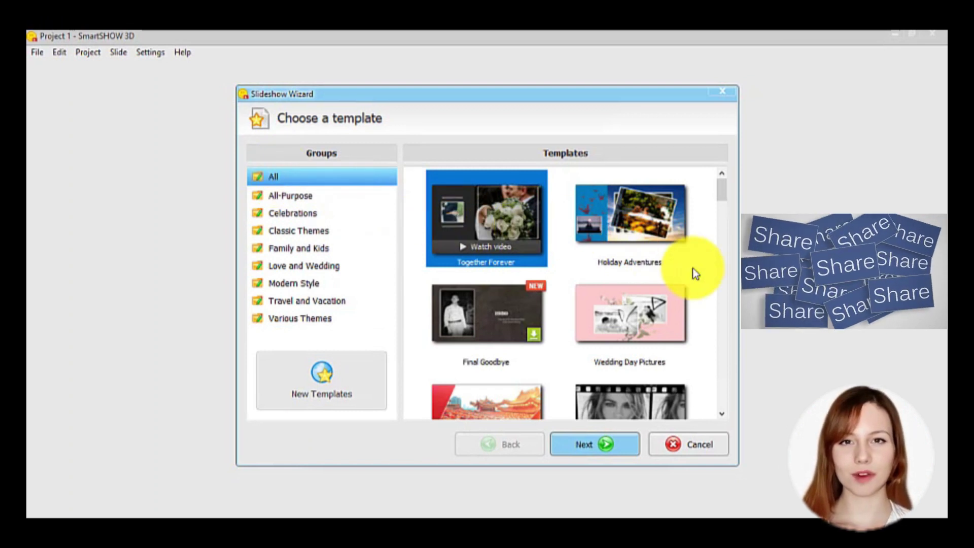
Scroll the full template catalogue down until Winter Fun is visible.
{"action": "scroll", "coordinate": [695, 272], "scroll_direction": "down", "scroll_amount": 2}
{"action": "scroll", "coordinate": [700, 254], "scroll_direction": "up", "scroll_amount": 2}
{"action": "scroll", "coordinate": [707, 241], "scroll_direction": "down", "scroll_amount": 5}
{"action": "scroll", "coordinate": [720, 263], "scroll_direction": "down", "scroll_amount": 3}
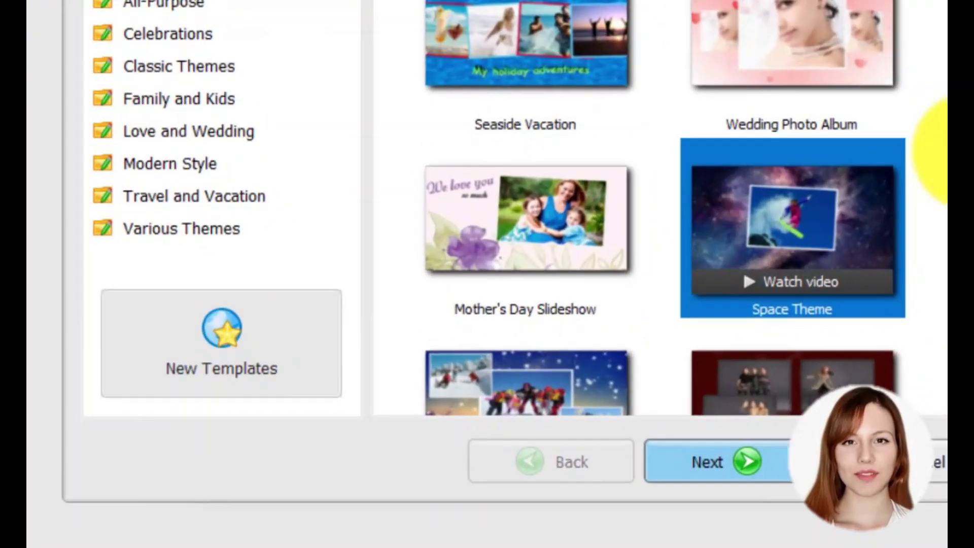
{"action": "scroll", "coordinate": [938, 152], "scroll_direction": "down", "scroll_amount": 1}
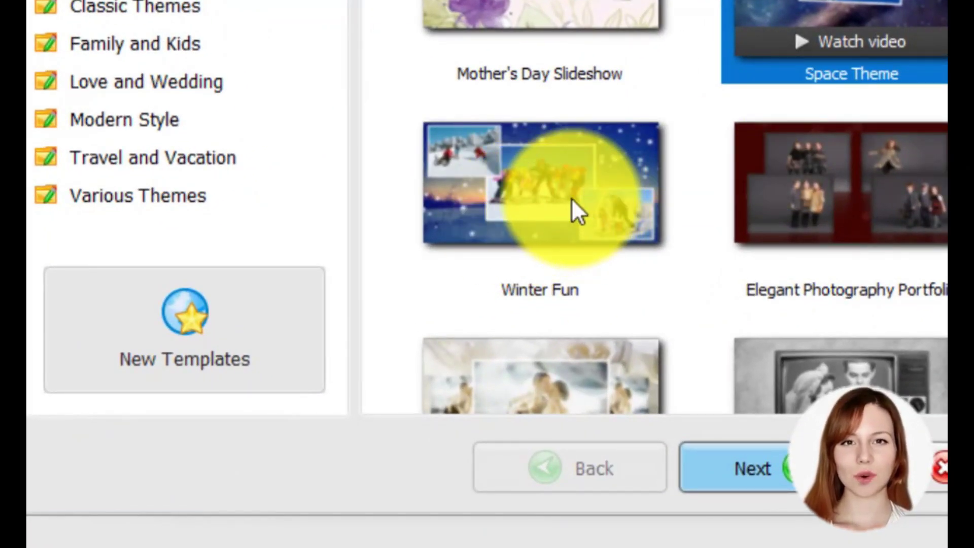
Watch the Winter Fun template's preview video on the SmartSHOW website.
{"action": "mouse_move", "coordinate": [573, 203]}
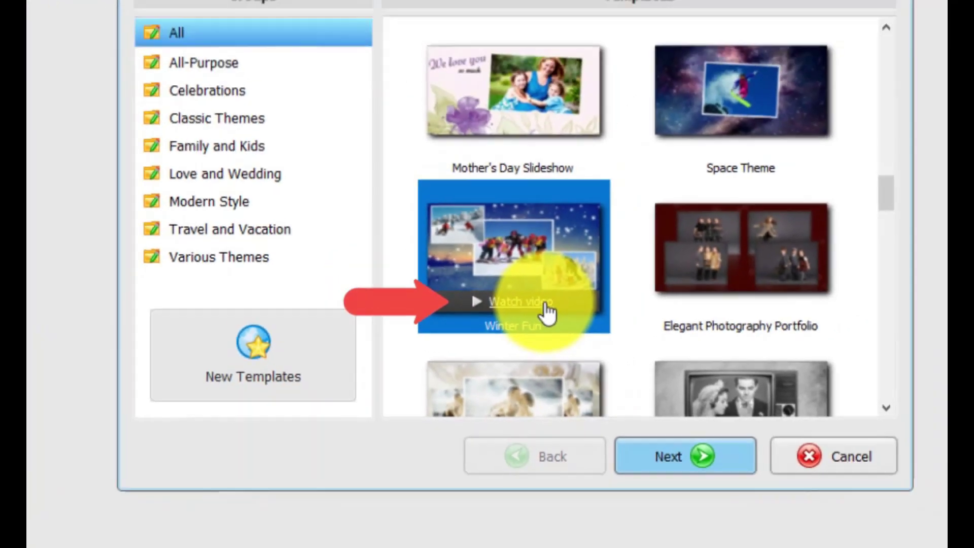
{"action": "left_click", "coordinate": [586, 263]}
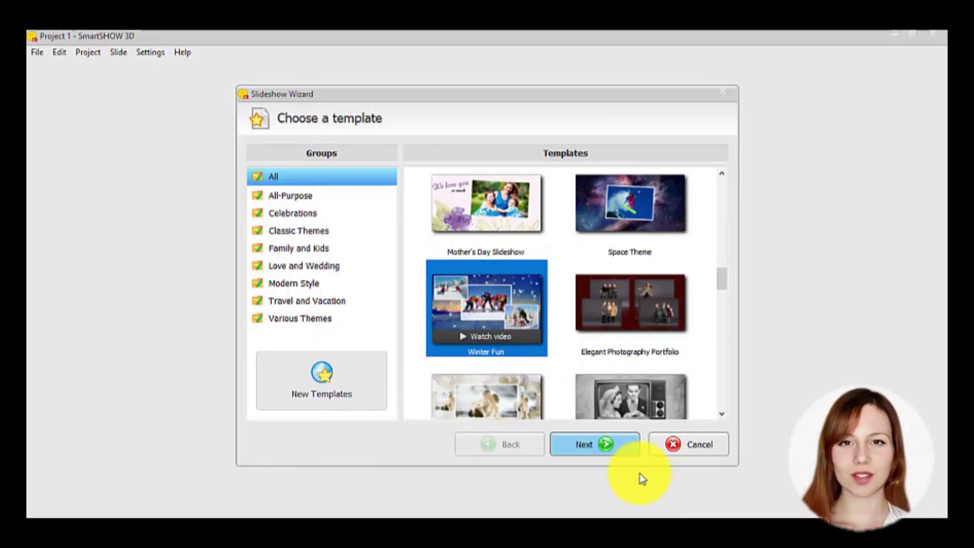
Confirm the Winter Fun template and add the SNOWSNOWSNOW photo folder to the slideshow.
{"action": "left_click", "coordinate": [630, 445]}
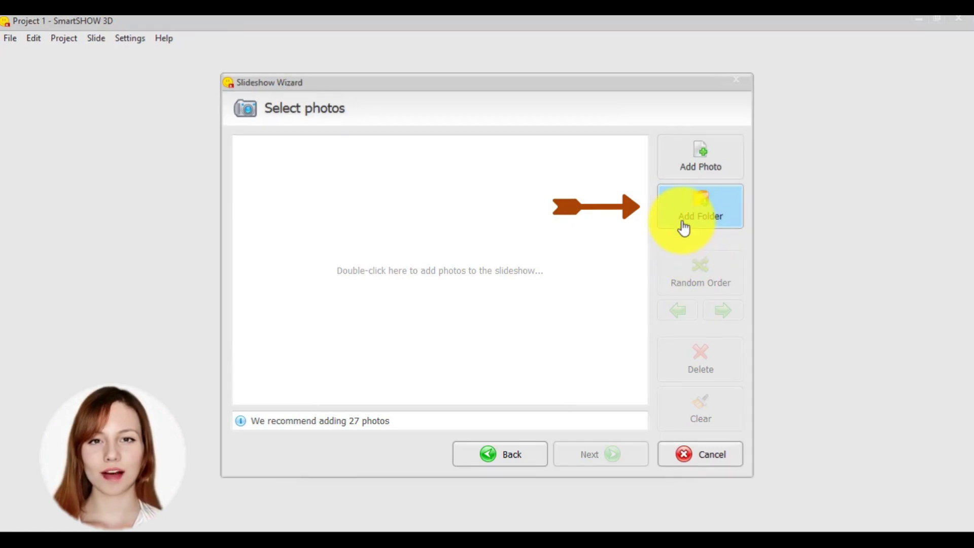
{"action": "left_click", "coordinate": [682, 213]}
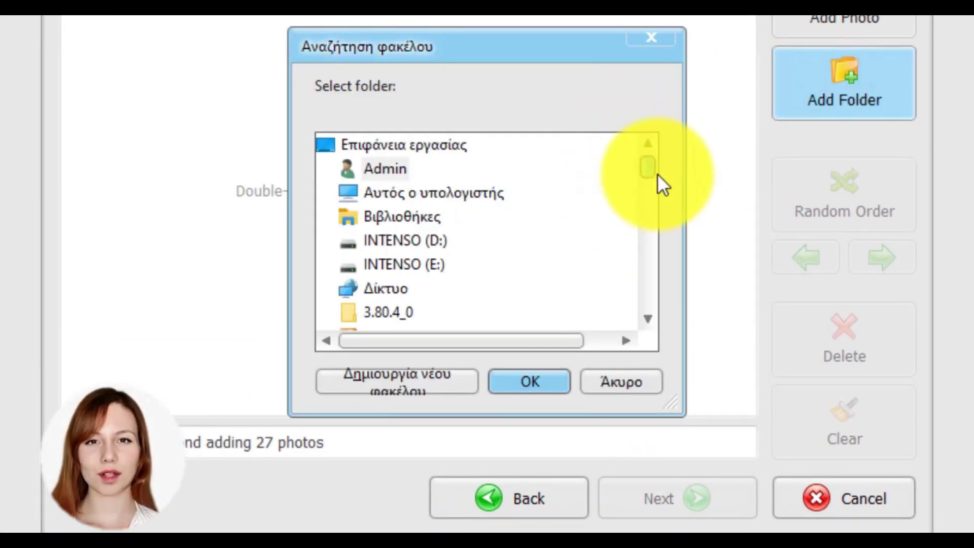
{"action": "left_click_drag", "start_coordinate": [652, 171], "coordinate": [657, 273]}
{"action": "left_click", "coordinate": [474, 241]}
{"action": "left_click", "coordinate": [529, 381]}
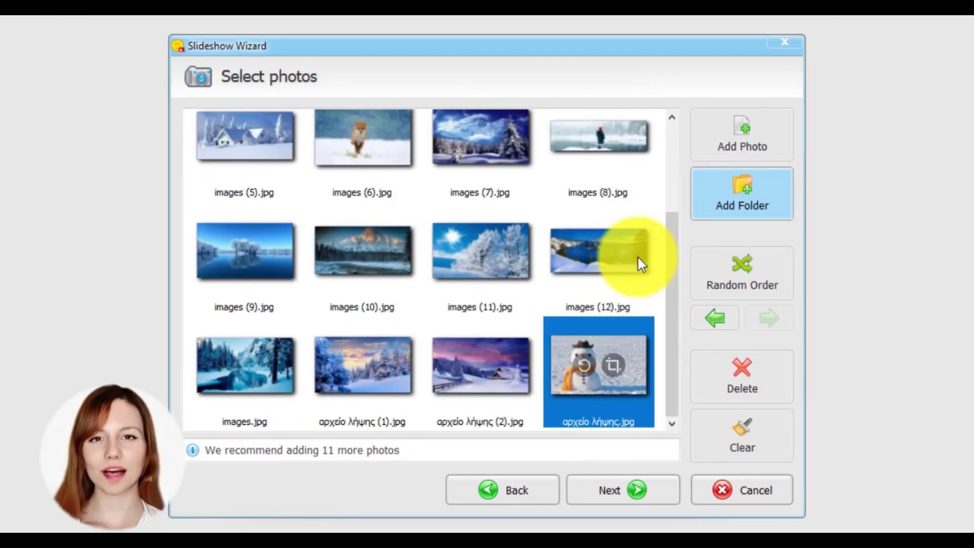
{"action": "mouse_move", "coordinate": [673, 285]}
{"action": "left_mouse_down"}
{"action": "mouse_move", "coordinate": [685, 194]}
{"action": "mouse_move", "coordinate": [684, 292]}
{"action": "left_mouse_up"}
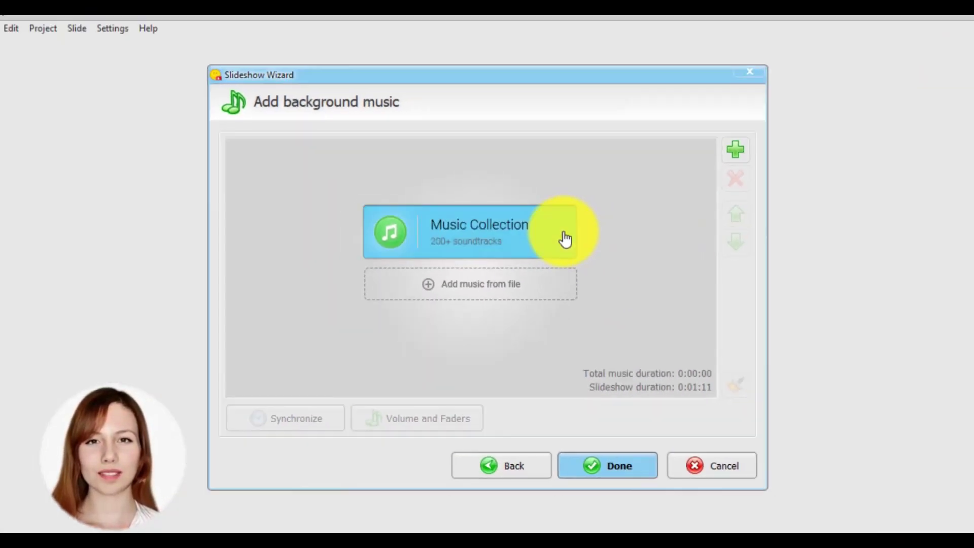
Scroll through the built-in music collection.
{"action": "left_click", "coordinate": [666, 238]}
{"action": "scroll", "coordinate": [750, 207], "scroll_direction": "down", "scroll_amount": 10}
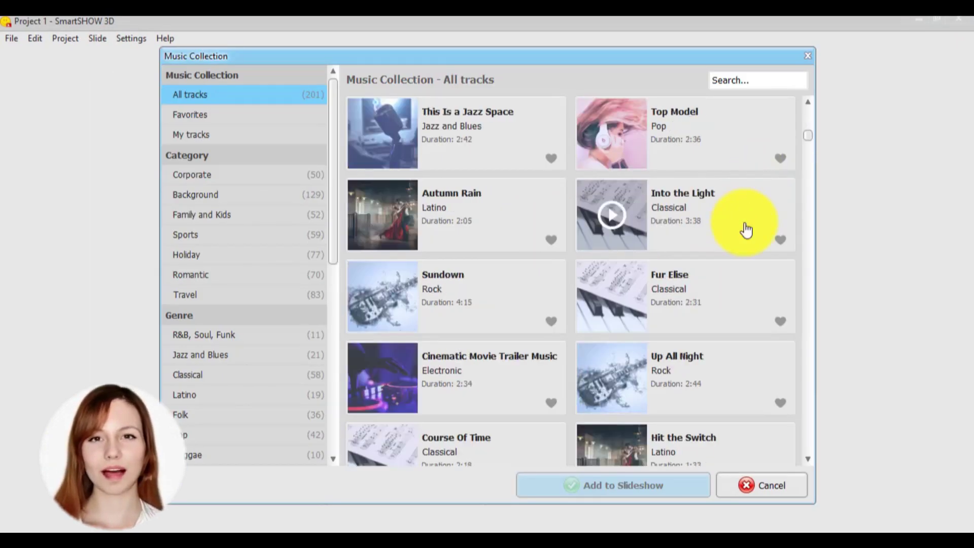
{"action": "scroll", "coordinate": [753, 238], "scroll_direction": "down", "scroll_amount": 15}
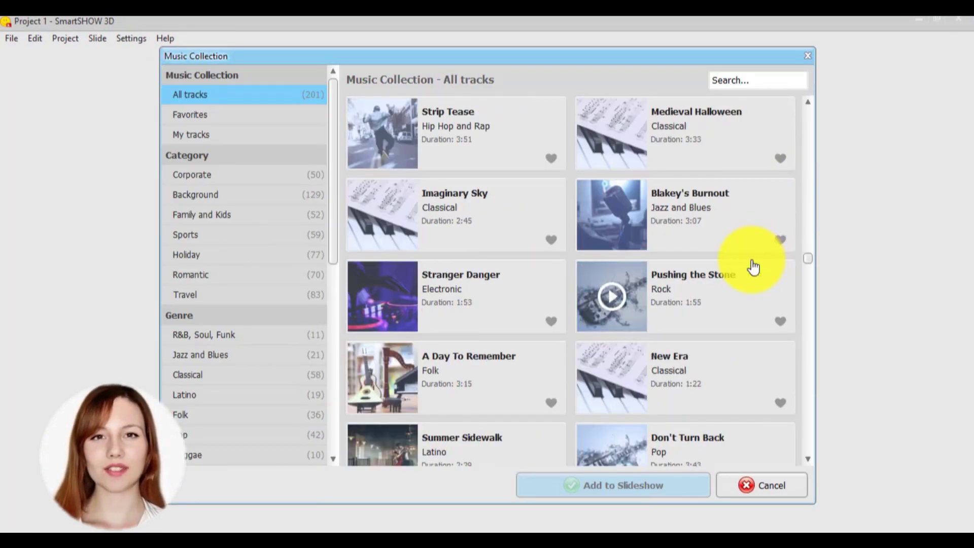
{"action": "scroll", "coordinate": [750, 264], "scroll_direction": "down", "scroll_amount": 15}
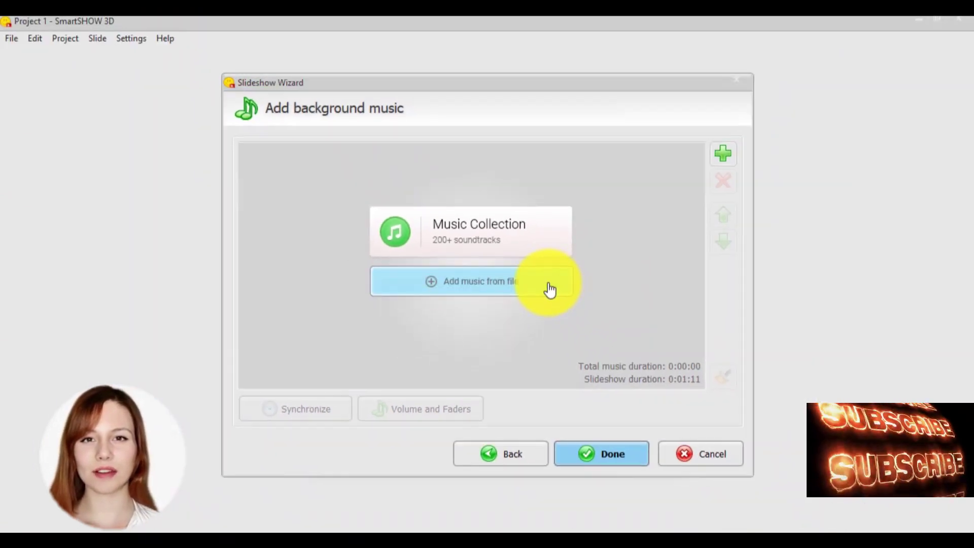
Add Oh Christmas Tree - DJ Williams.mp3 from file as background music and finish the wizard.
{"action": "left_click", "coordinate": [549, 290]}
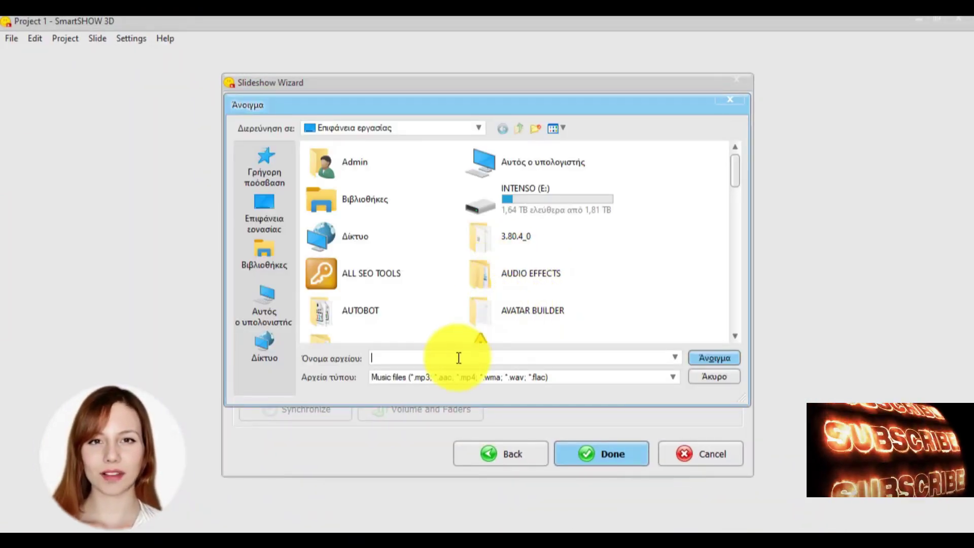
{"action": "type", "text": "C:\\Users\\Admin\\Desktop\\Oh Christmas Tree - DJ Williams.mp3"}
{"action": "left_click", "coordinate": [692, 358]}
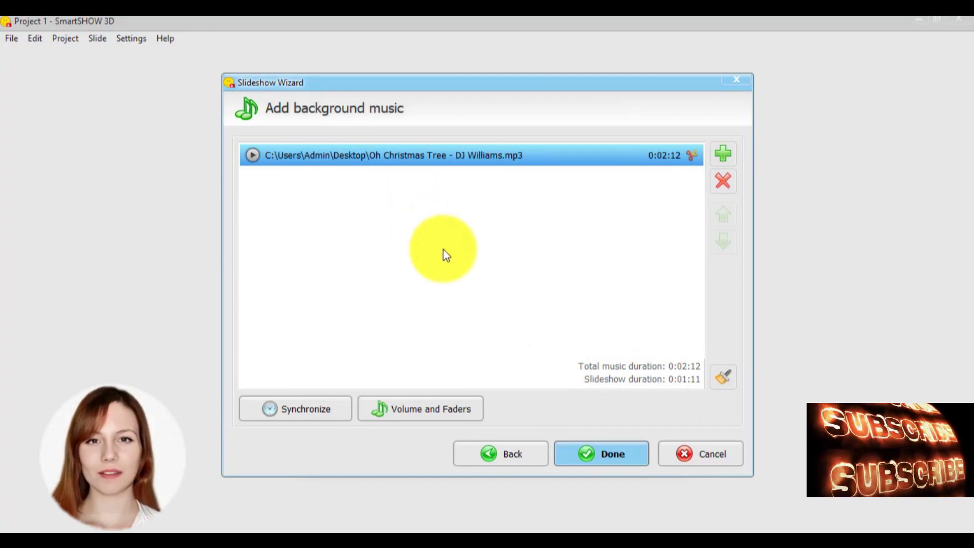
{"action": "left_click", "coordinate": [634, 463]}
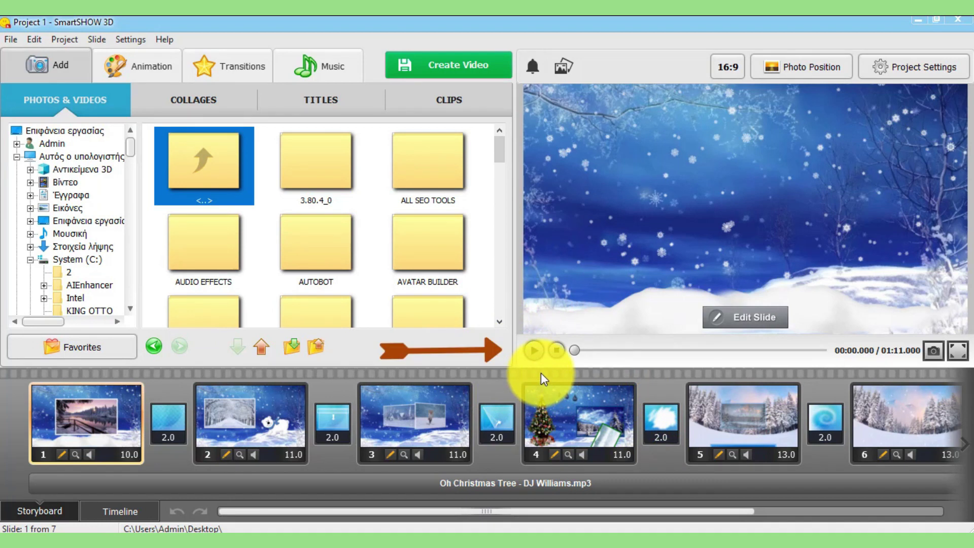
Play the Winter Fun slideshow preview with its Christmas soundtrack.
{"action": "left_click", "coordinate": [534, 351]}
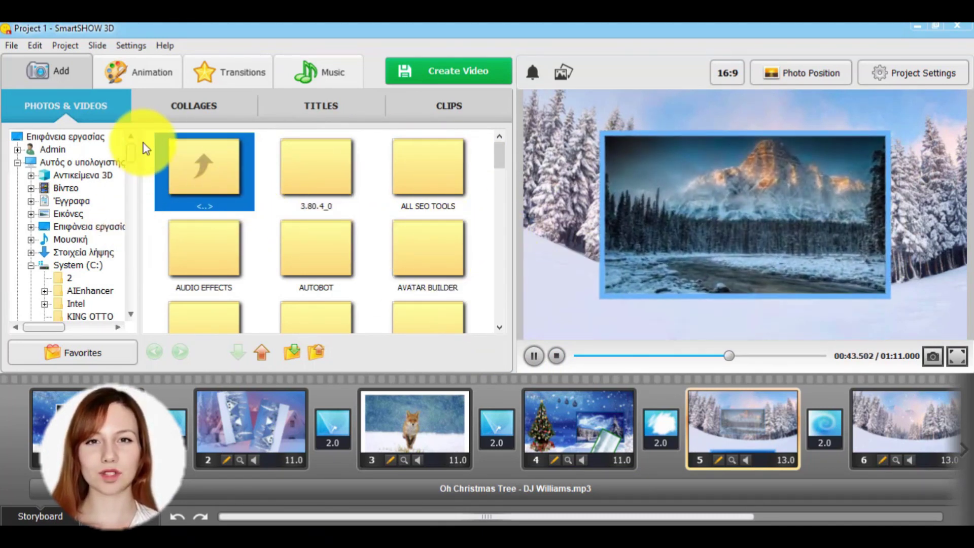
Show the slide animation effects and resume the slideshow preview.
{"action": "left_click", "coordinate": [136, 76]}
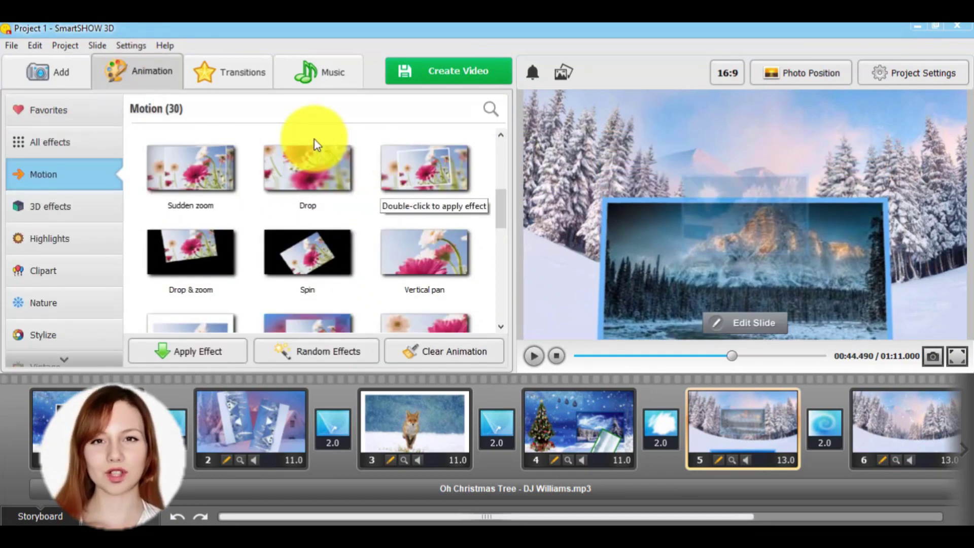
{"action": "left_click", "coordinate": [535, 357]}
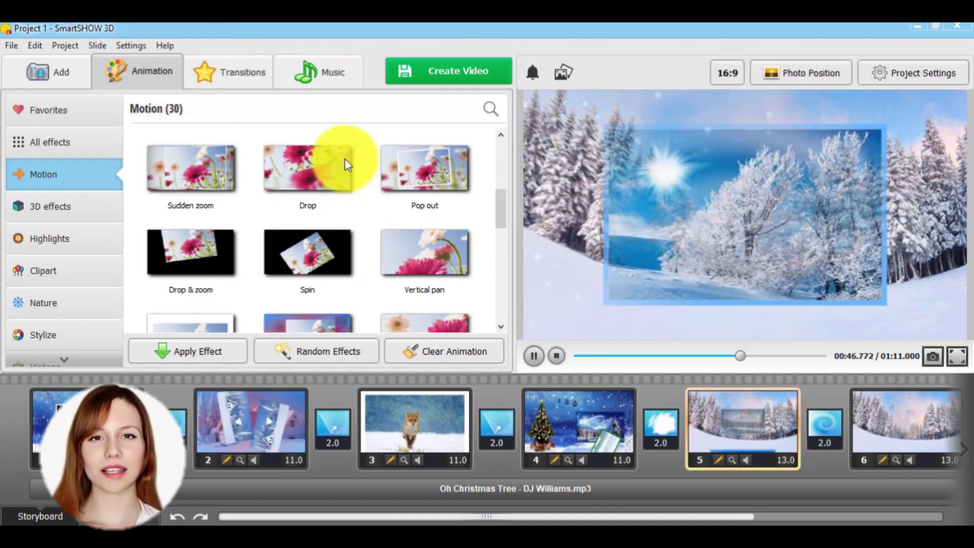
{"action": "scroll", "coordinate": [391, 216], "scroll_direction": "down", "scroll_amount": 5}
{"action": "left_click", "coordinate": [392, 201]}
Look through the transitions and background music lists, then return to photos and videos.
{"action": "left_click", "coordinate": [240, 74]}
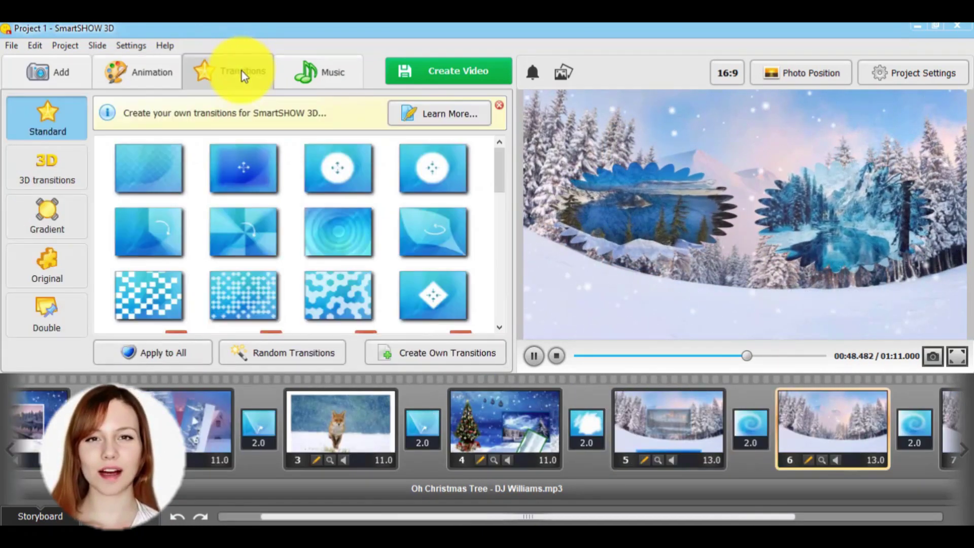
{"action": "scroll", "coordinate": [319, 143], "scroll_direction": "down", "scroll_amount": 10}
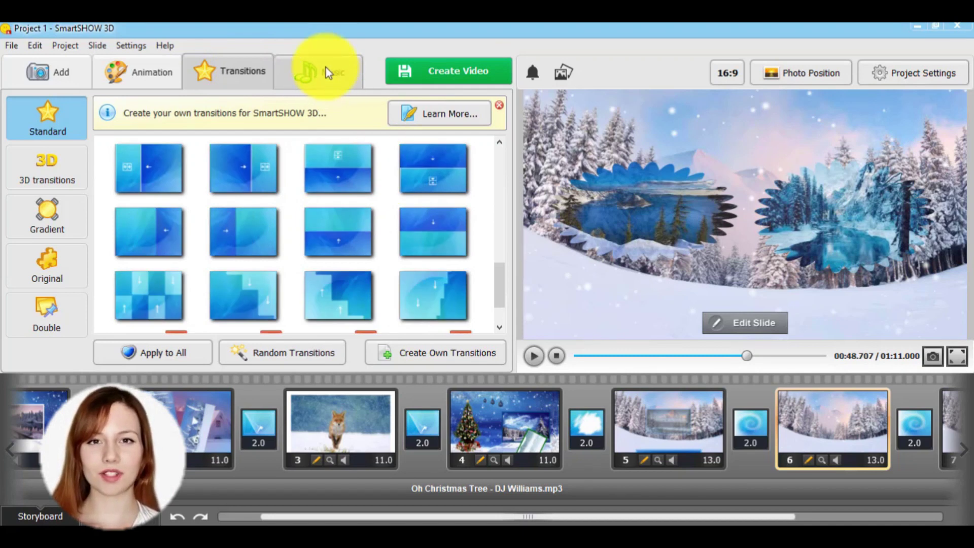
{"action": "left_click", "coordinate": [328, 80]}
{"action": "left_click", "coordinate": [48, 69]}
Browse the motion animation effects and preview the Four make one effect.
{"action": "left_click", "coordinate": [132, 71]}
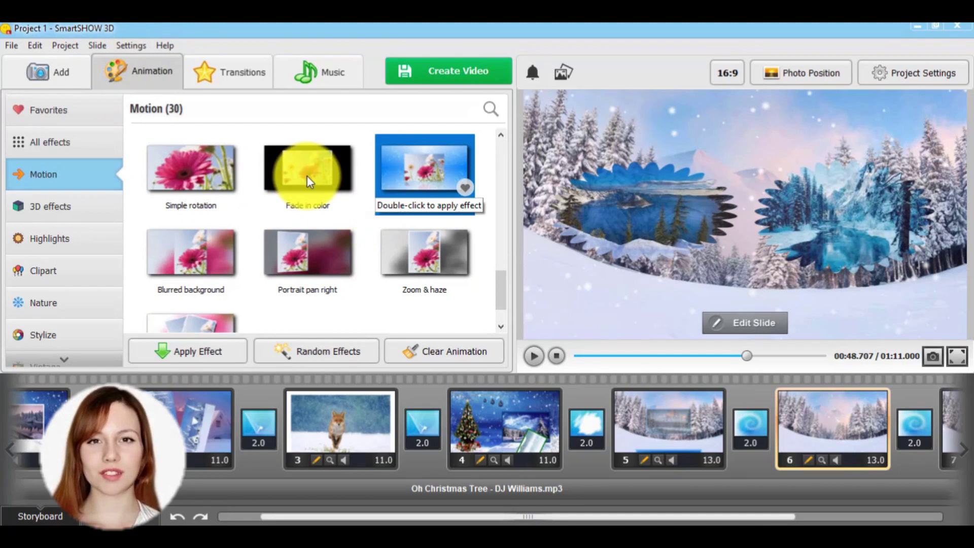
{"action": "scroll", "coordinate": [315, 180], "scroll_direction": "down", "scroll_amount": 2}
{"action": "scroll", "coordinate": [342, 197], "scroll_direction": "up", "scroll_amount": 10}
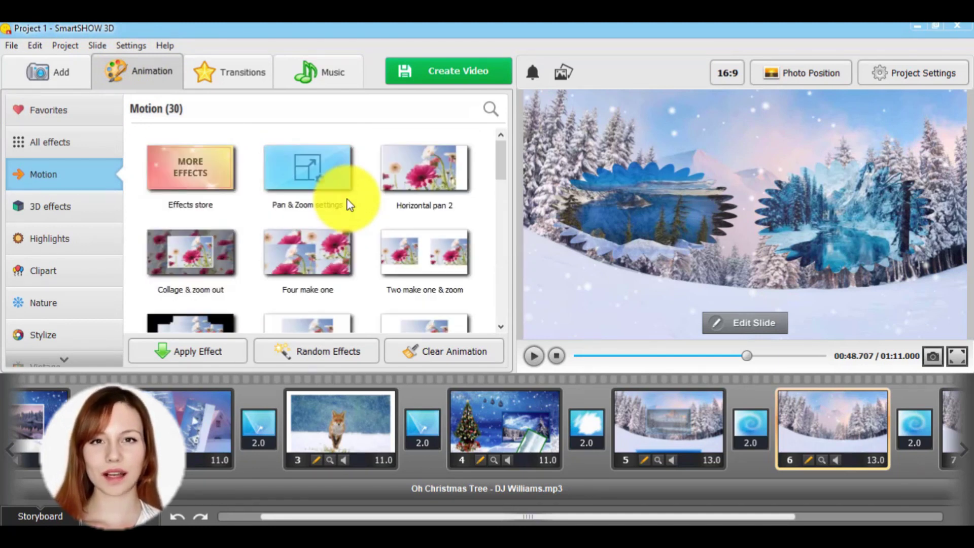
{"action": "left_click", "coordinate": [316, 238]}
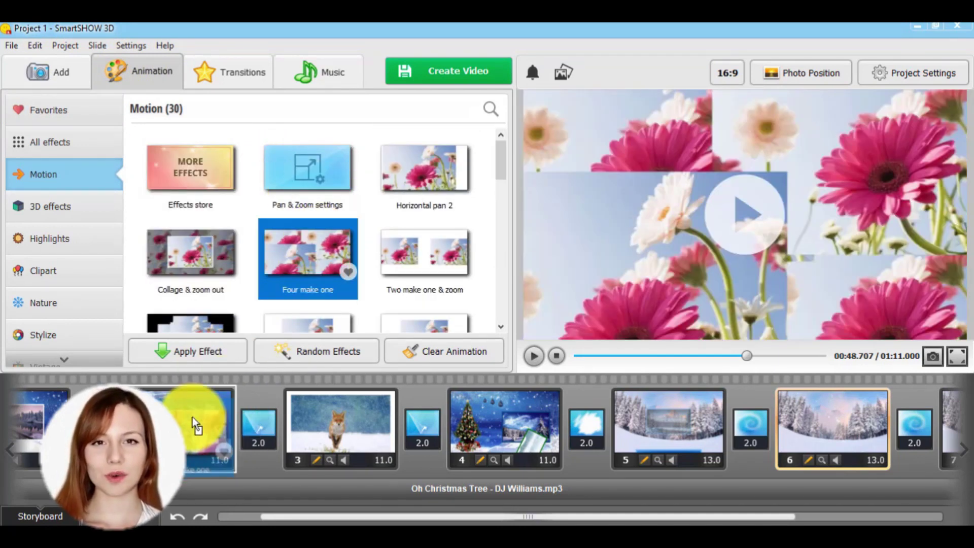
Check the transitions again, then come back to the motion animation effects library.
{"action": "left_click", "coordinate": [215, 71]}
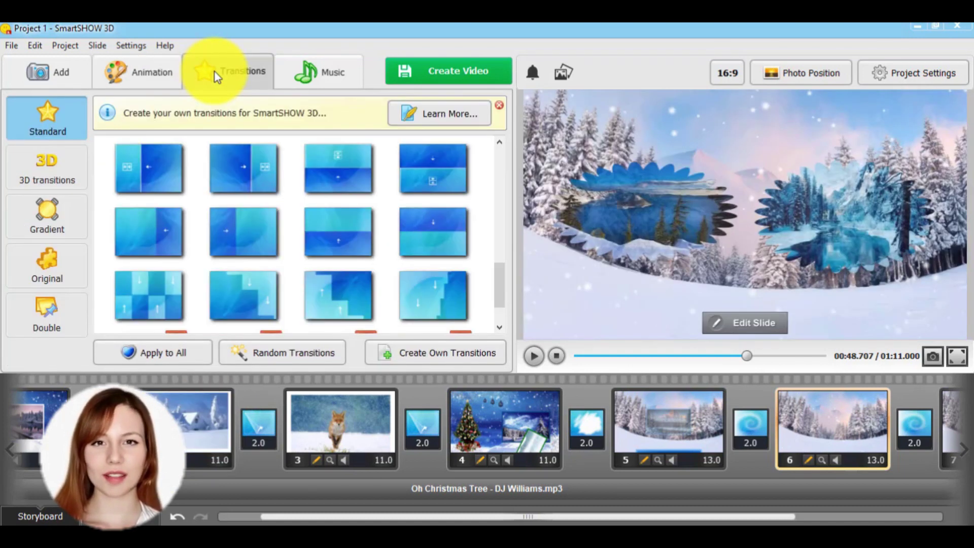
{"action": "scroll", "coordinate": [331, 259], "scroll_direction": "up", "scroll_amount": 5}
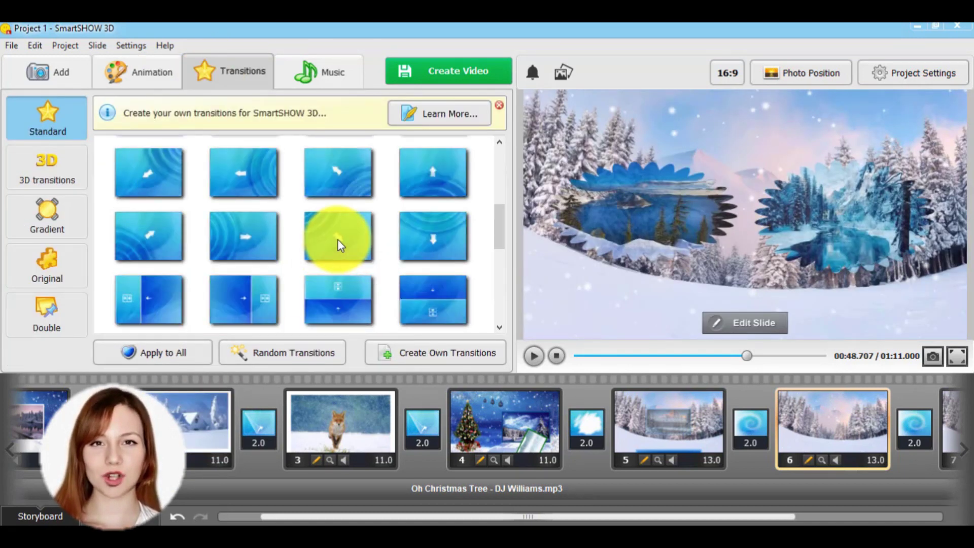
{"action": "left_click", "coordinate": [46, 69]}
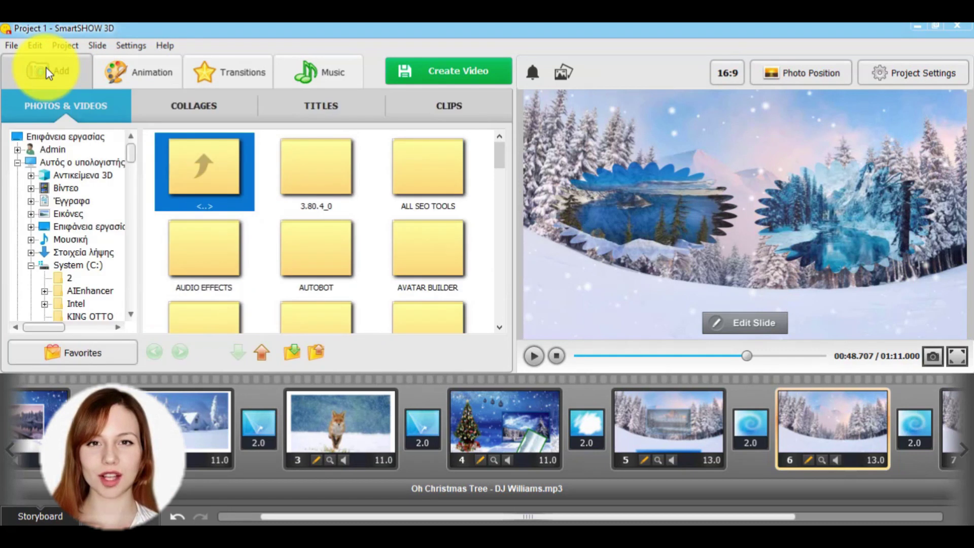
{"action": "left_click", "coordinate": [155, 76]}
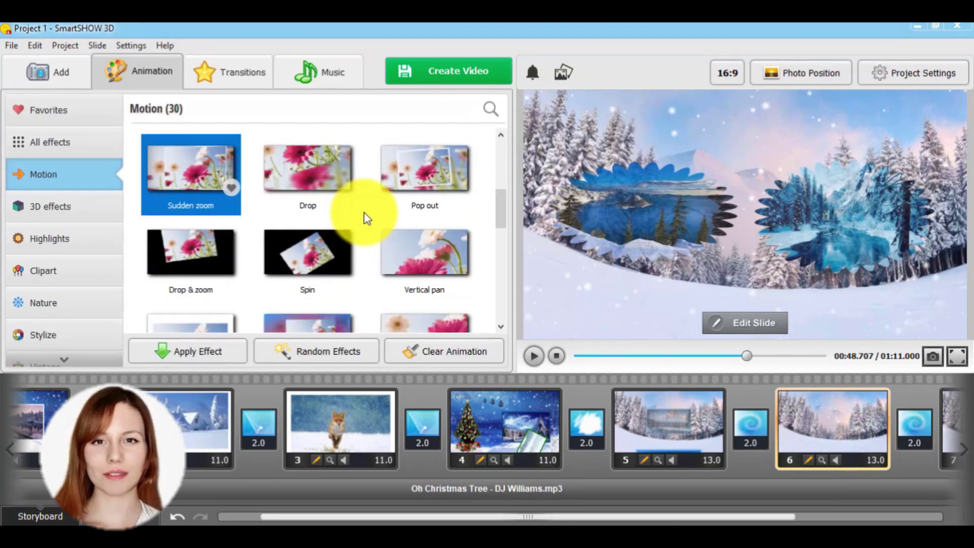